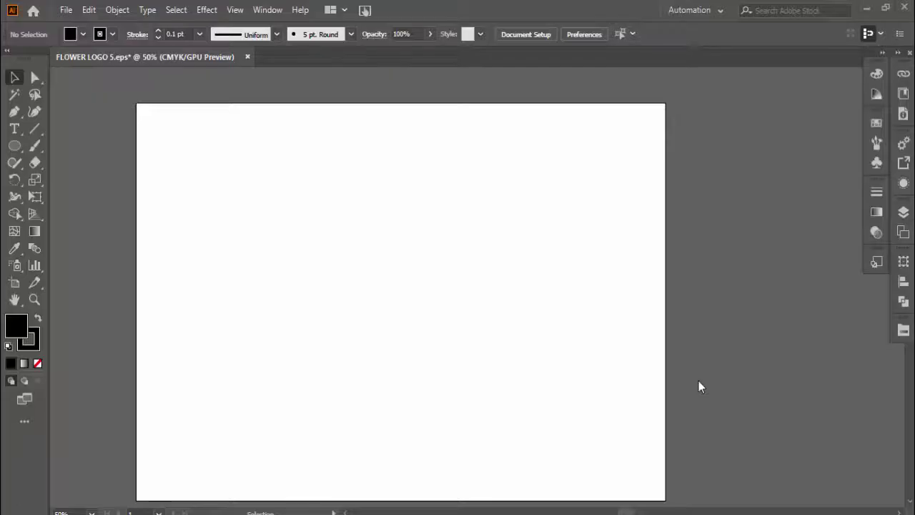
# Draw a black circle and place a duplicate overlapping it to the right.
pyautogui.click(14, 146)
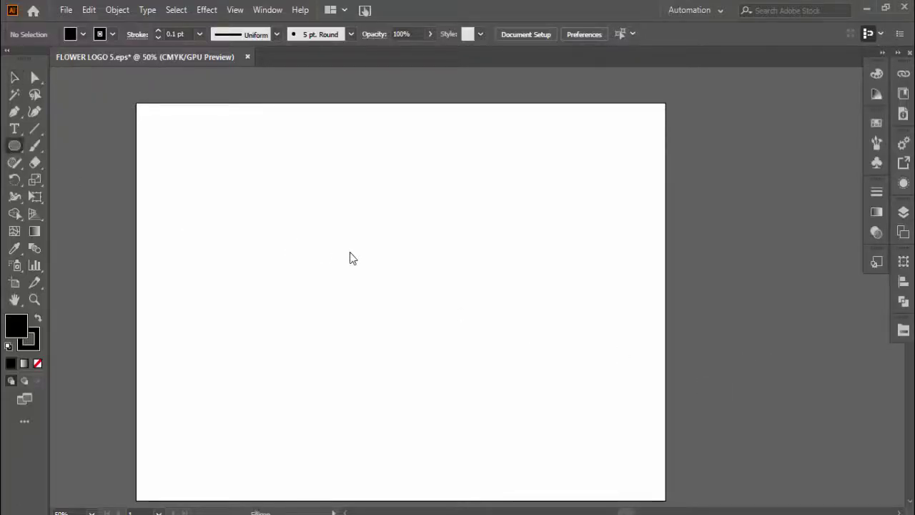
pyautogui.moveTo(268, 184); pyautogui.dragTo(341, 258)
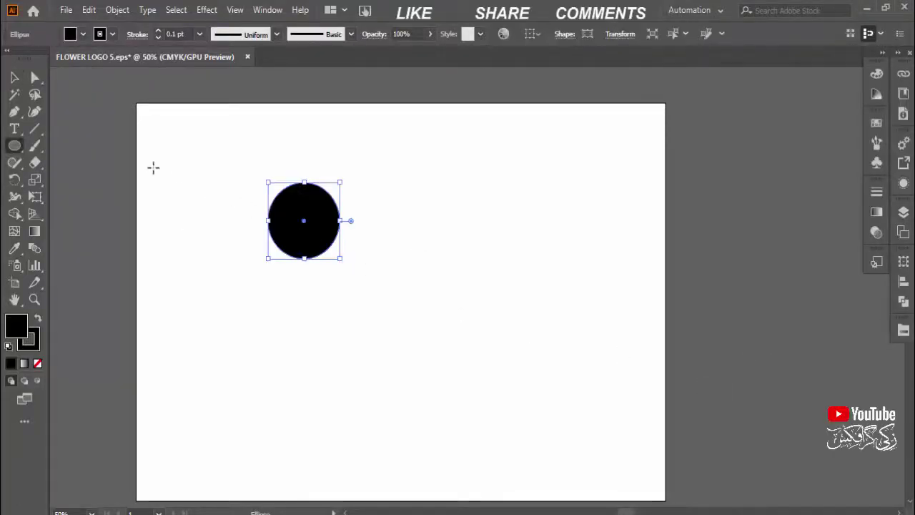
pyautogui.press('v')
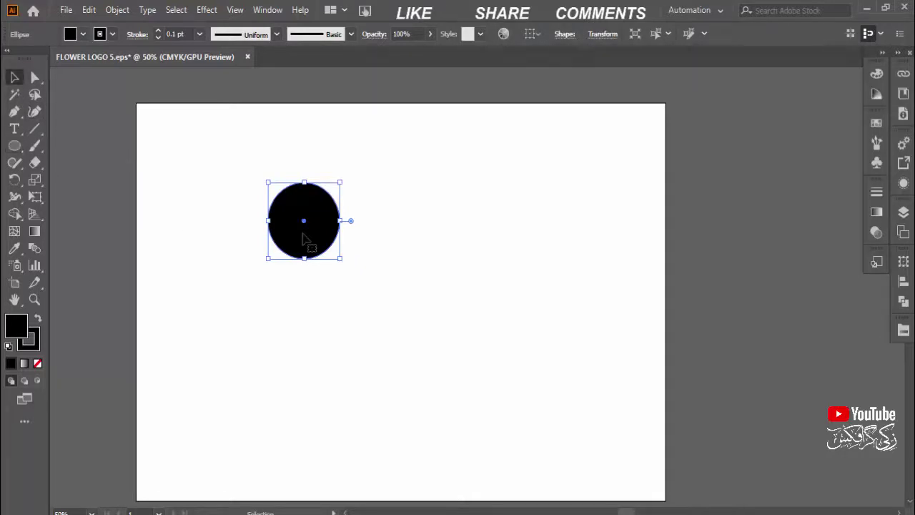
pyautogui.moveTo(308, 243); pyautogui.dragTo(361, 241)
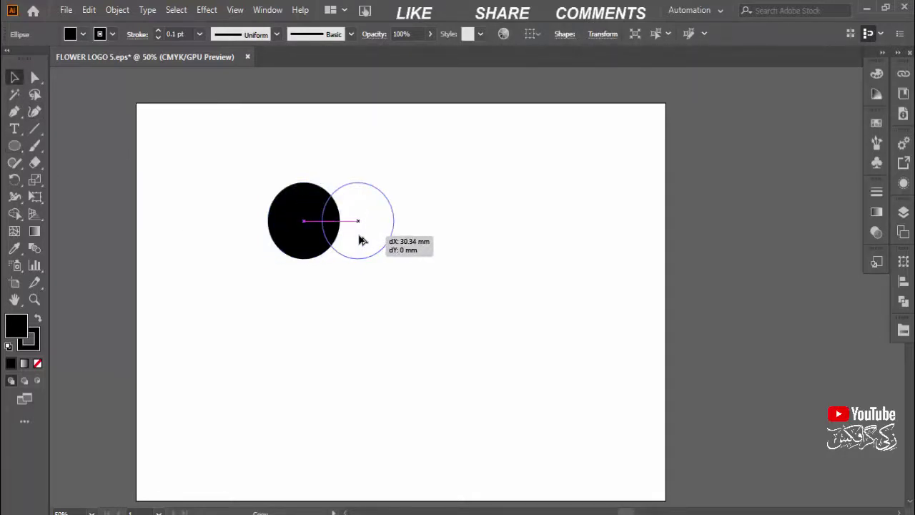
pyautogui.hotkey('ctrl', 'a')
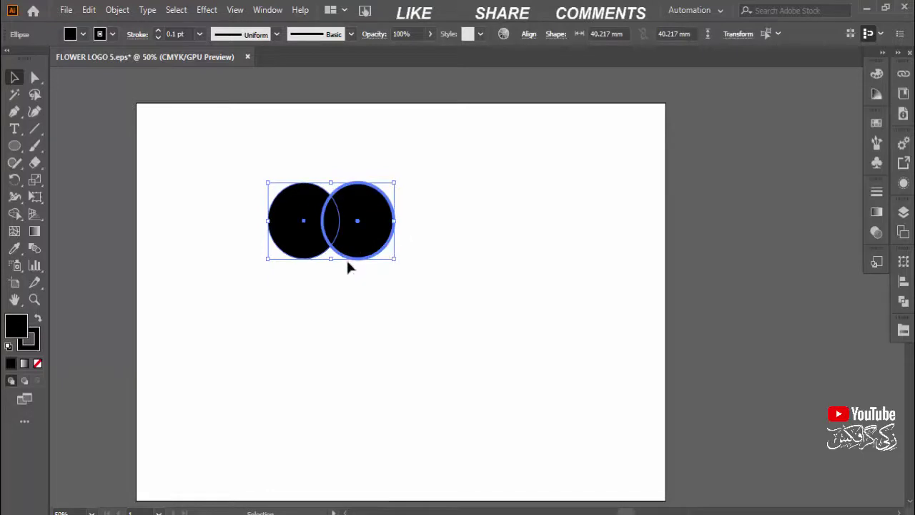
# Intersect the two circles in Pathfinder, leaving only their pointed overlap.
pyautogui.moveTo(495, 208); pyautogui.dragTo(142, 241)
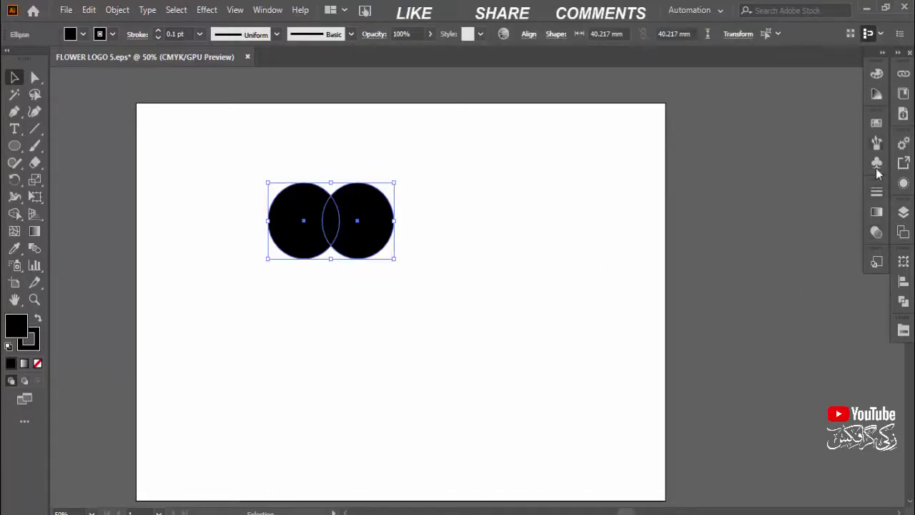
pyautogui.click(903, 301)
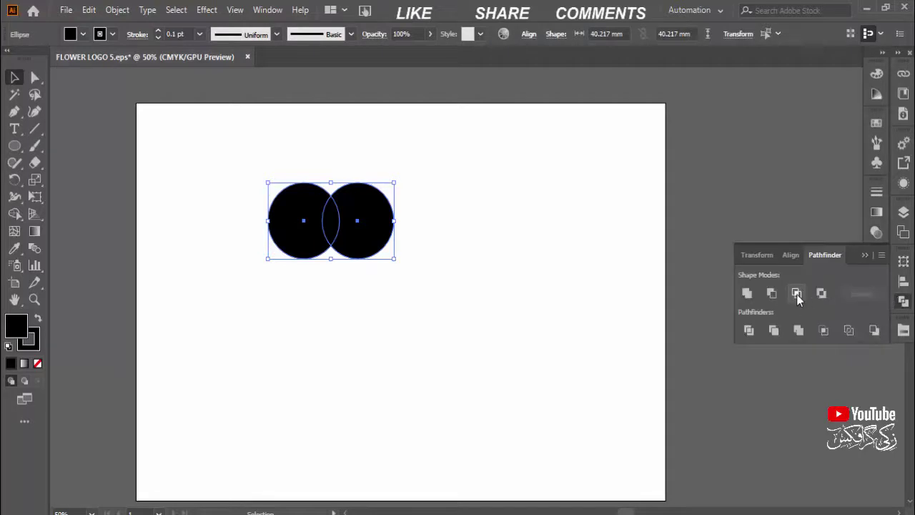
pyautogui.click(797, 294)
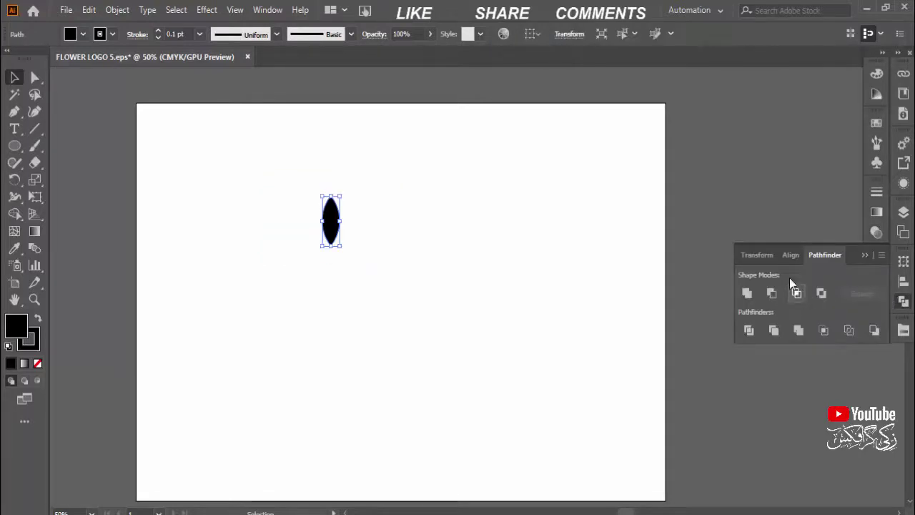
pyautogui.click(861, 257)
pyautogui.click(384, 232)
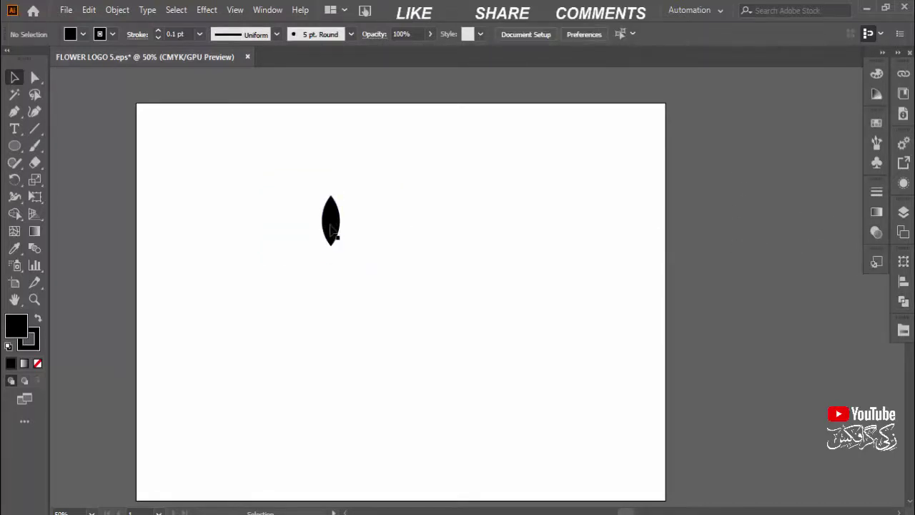
# Rotate the leaf about 30°.
pyautogui.click(334, 235)
pyautogui.moveTo(344, 196); pyautogui.dragTo(333, 194)
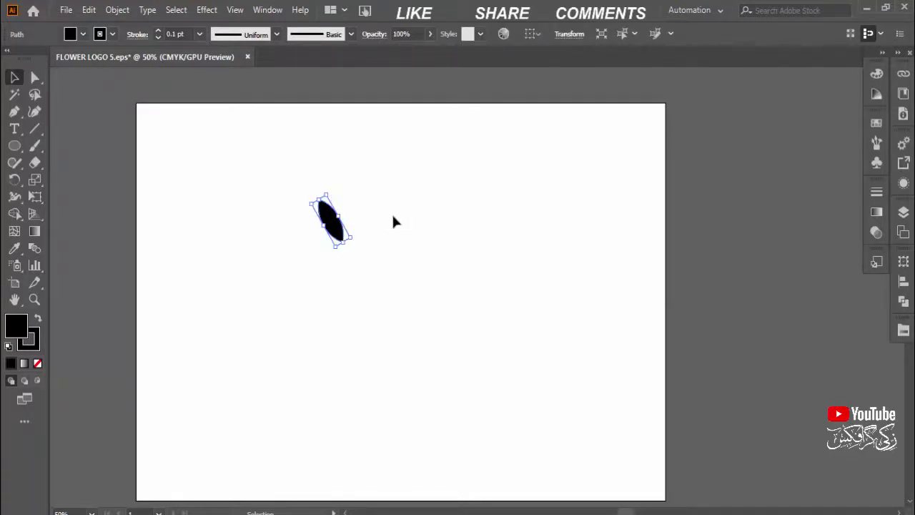
pyautogui.click(397, 222)
pyautogui.click(348, 242)
# Create a reflected copy of the leaf with Transform > Reflect > Copy.
pyautogui.rightClick(342, 237)
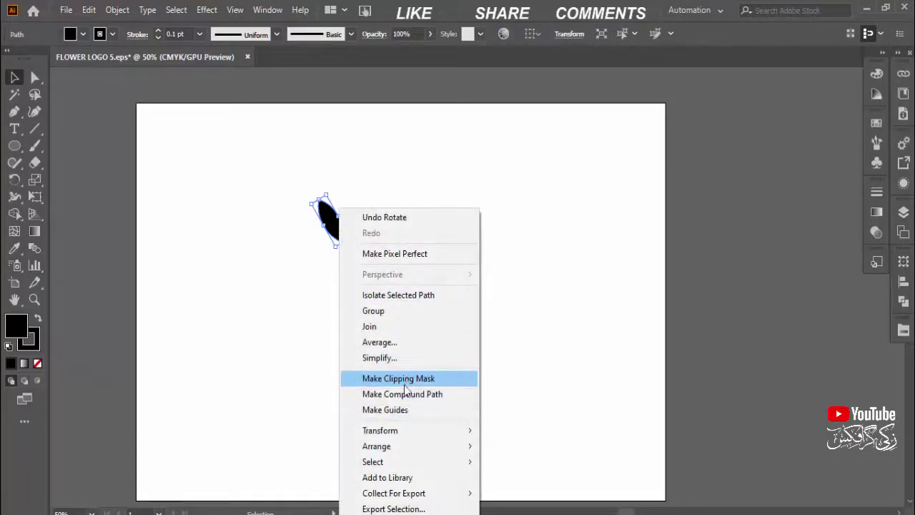
pyautogui.moveTo(380, 430)
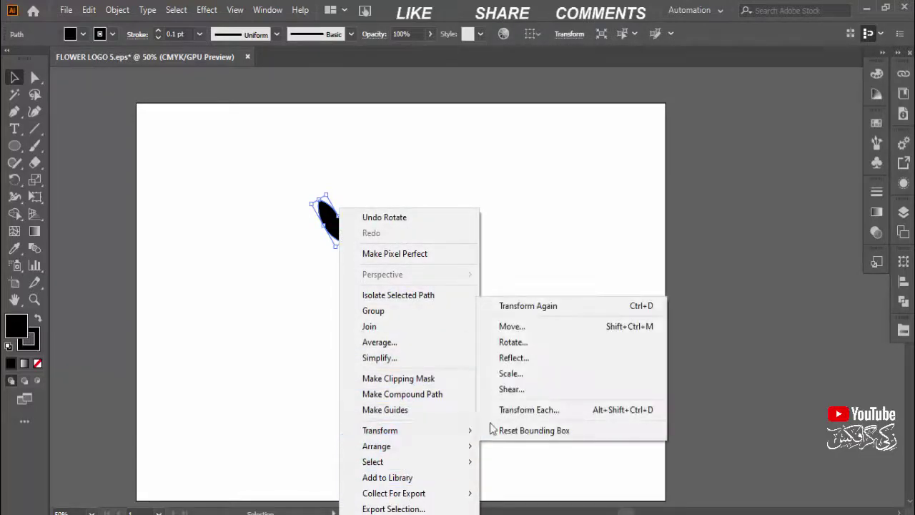
pyautogui.click(506, 359)
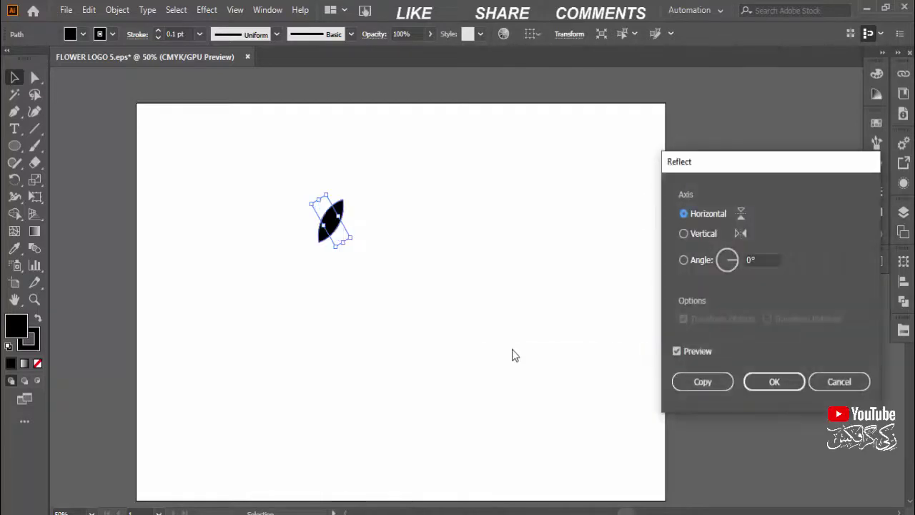
pyautogui.click(691, 378)
pyautogui.click(506, 288)
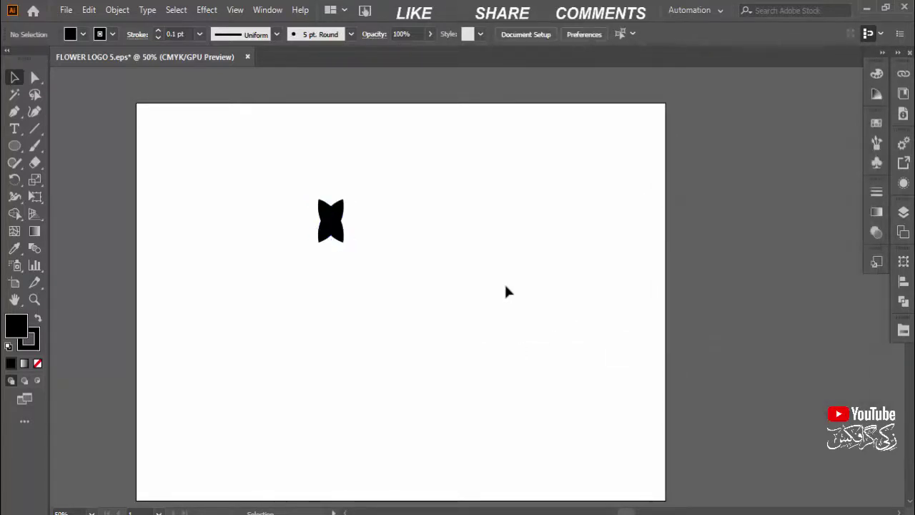
# Nudge the mirrored leaf right so the two leaves splay into a V.
pyautogui.click(340, 227)
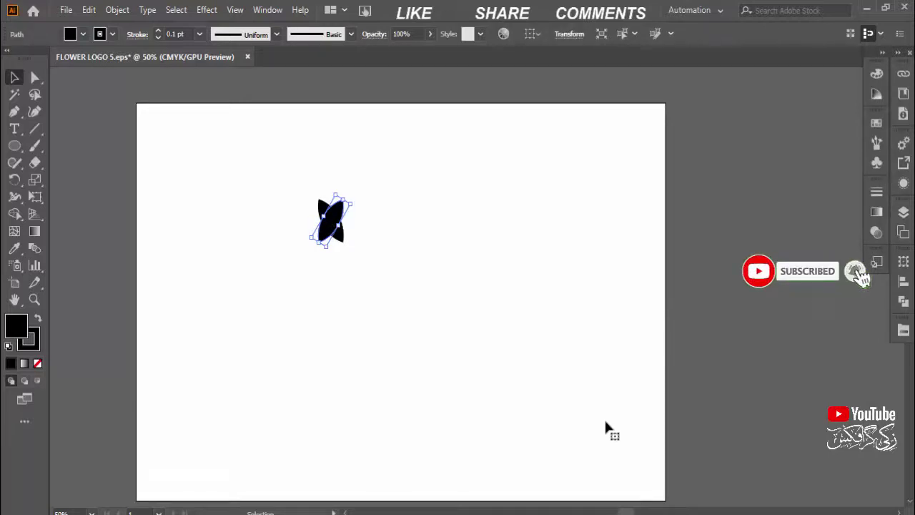
pyautogui.press('Right')
pyautogui.press('Right')
pyautogui.press('Right')
pyautogui.press('Right')
pyautogui.press('Right')
pyautogui.press('Right')
pyautogui.press('Right')
pyautogui.press('Right')
pyautogui.press('Right')
pyautogui.press('Right')
pyautogui.press('Right')
pyautogui.press('Right')
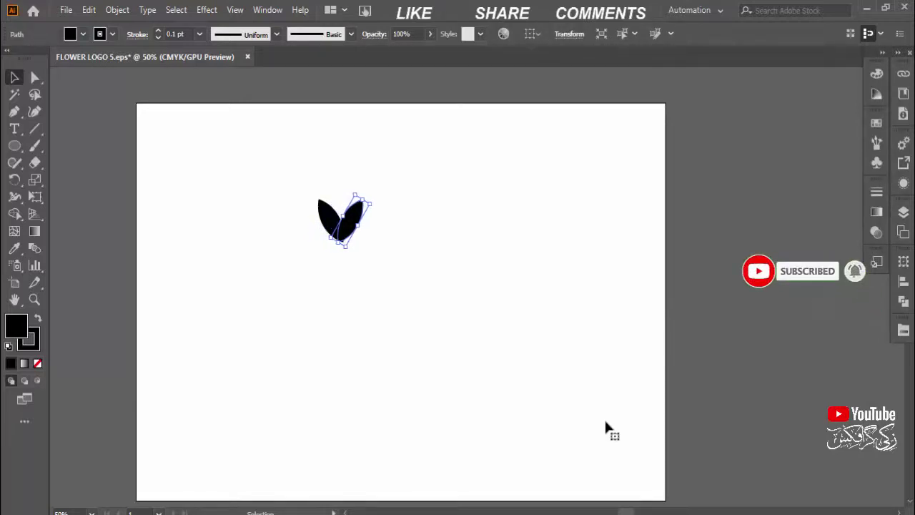
pyautogui.press('Right')
pyautogui.press('Right')
pyautogui.press('Right')
pyautogui.press('Right')
pyautogui.press('Right')
pyautogui.press('Right')
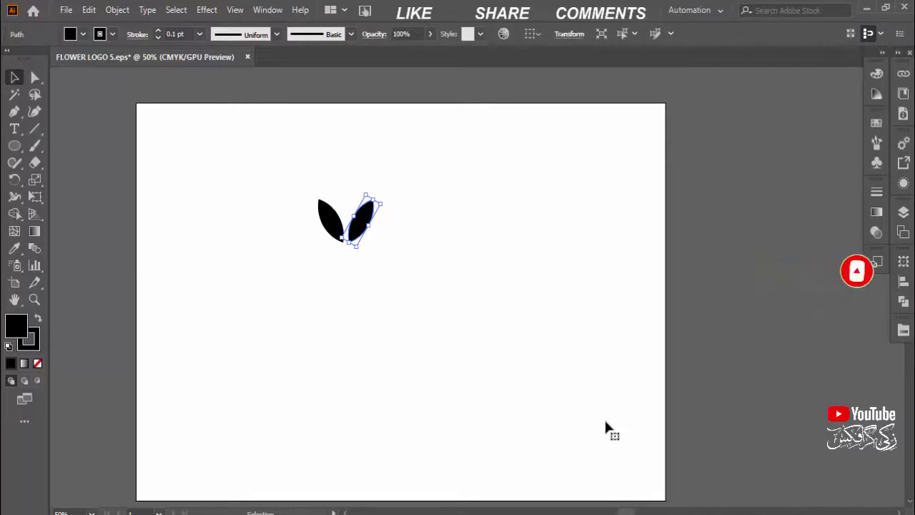
pyautogui.click(527, 299)
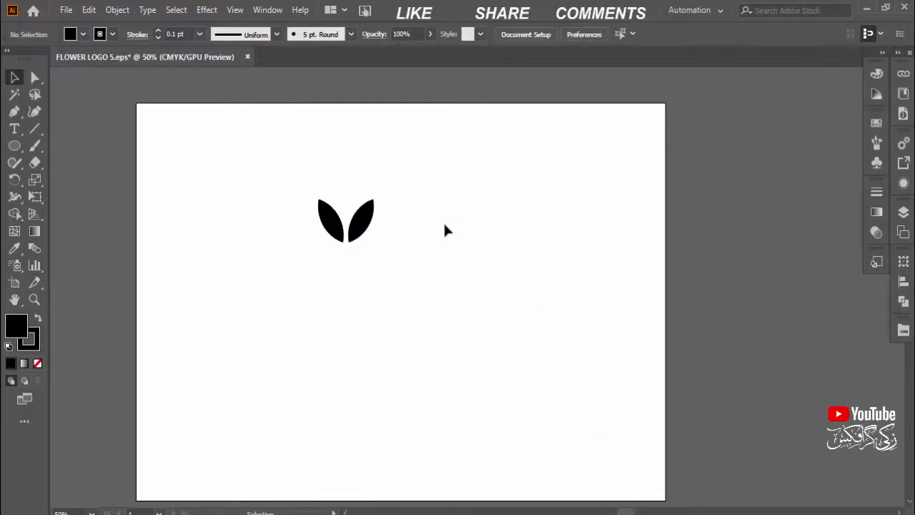
# Nudge the right leaf slightly left so both leaves share a base point.
pyautogui.moveTo(297, 232); pyautogui.dragTo(270, 246)
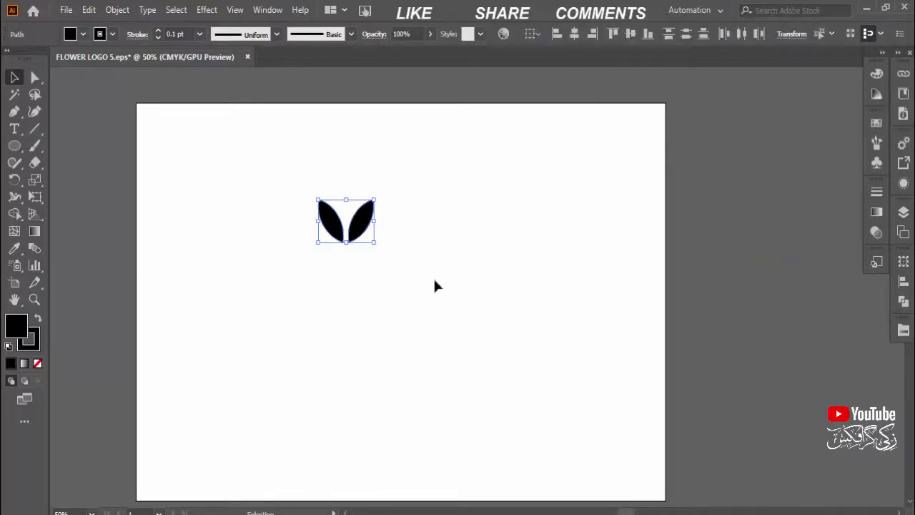
pyautogui.click(401, 256)
pyautogui.click(367, 230)
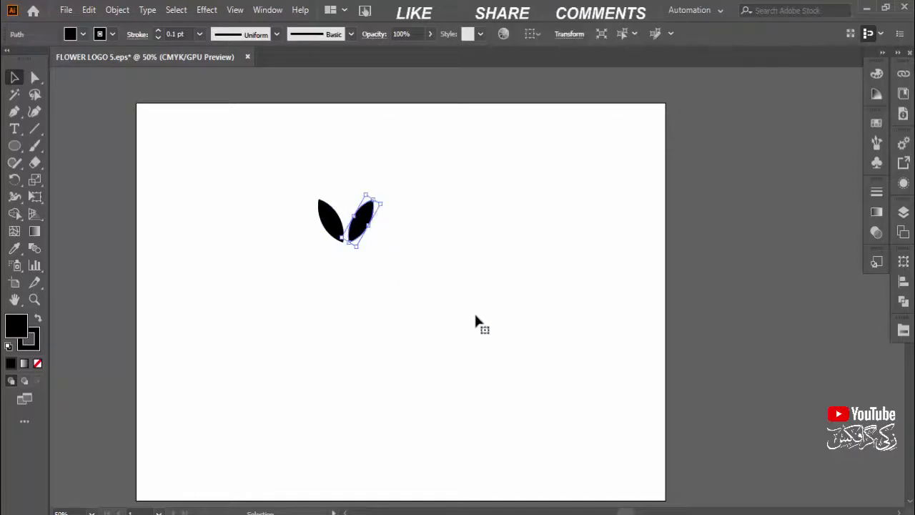
pyautogui.press('Left')
pyautogui.press('Left')
pyautogui.press('Left')
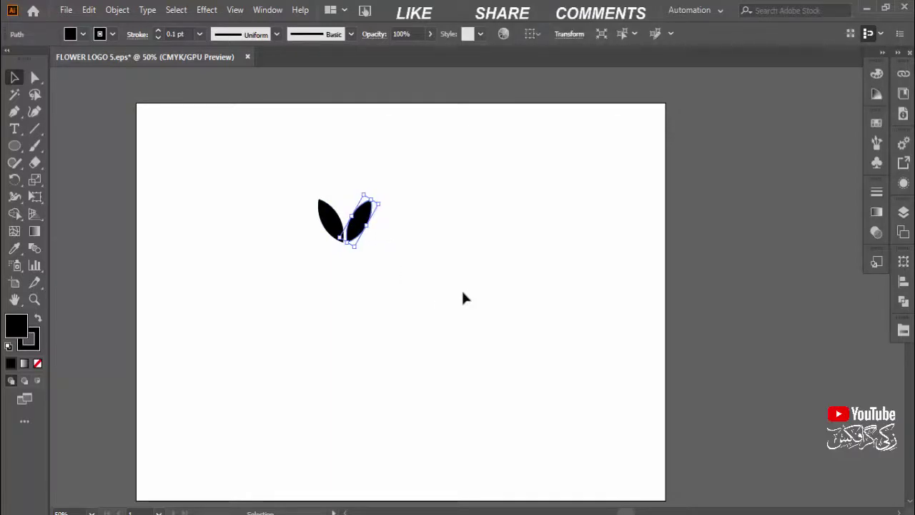
pyautogui.click(445, 249)
# Group both leaves and move the pair to the artboard's upper-left.
pyautogui.moveTo(324, 234); pyautogui.dragTo(298, 257)
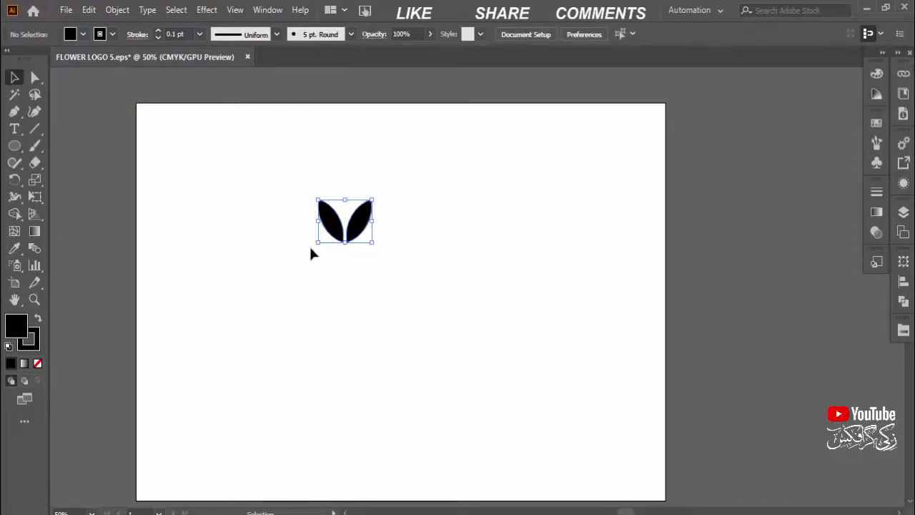
pyautogui.hotkey('ctrl', 'g')
pyautogui.press('g')
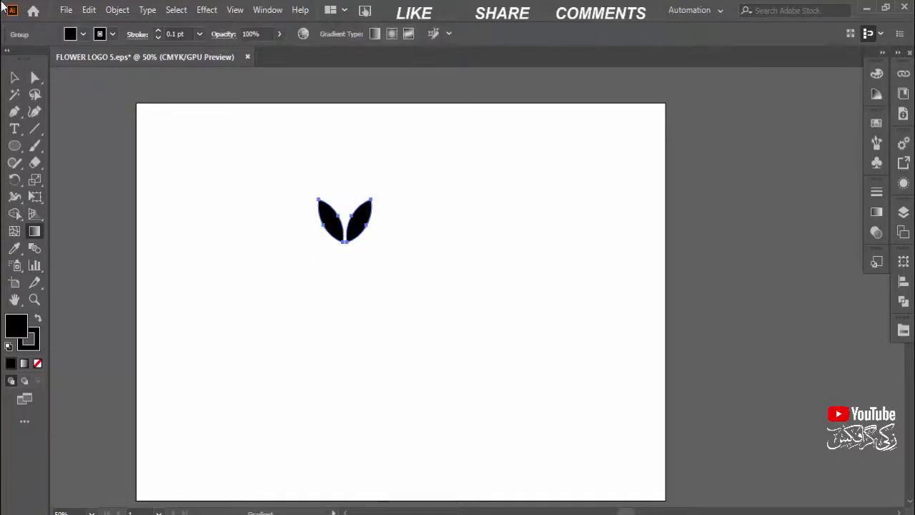
pyautogui.click(14, 76)
pyautogui.moveTo(361, 229); pyautogui.dragTo(235, 177)
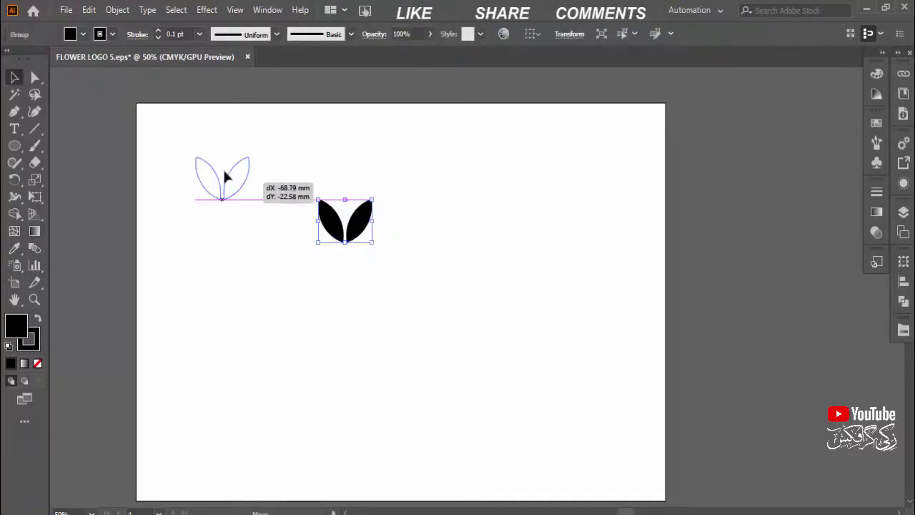
pyautogui.click(304, 246)
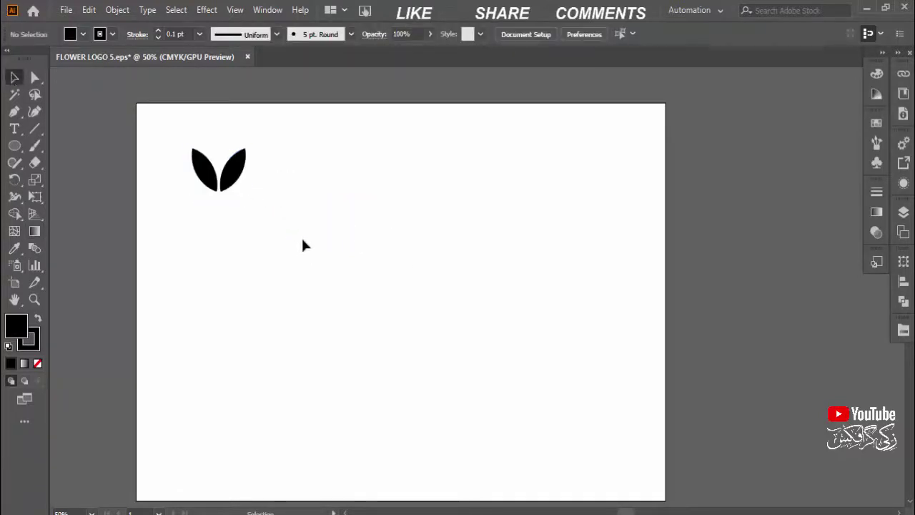
pyautogui.click(240, 168)
pyautogui.click(317, 191)
# Draw a large circle near the artboard centre with no fill and a 5 pt stroke.
pyautogui.click(14, 145)
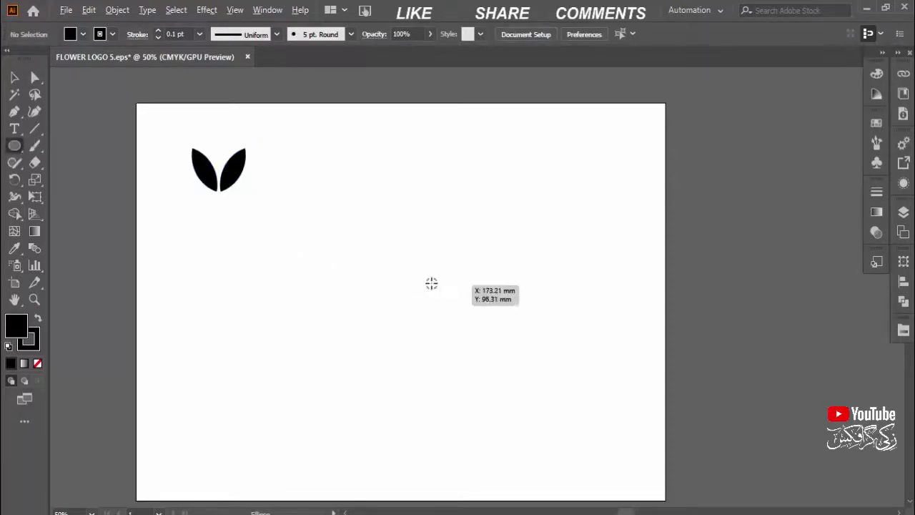
pyautogui.moveTo(423, 280); pyautogui.dragTo(533, 399)
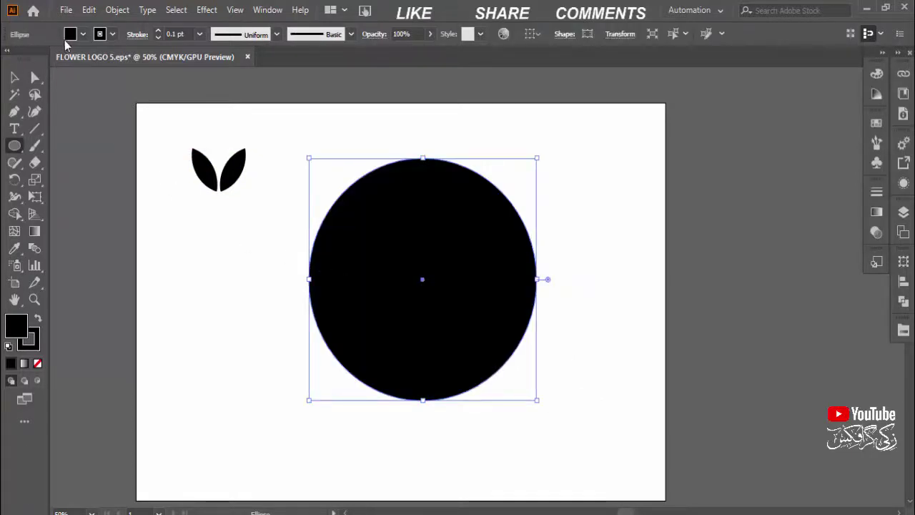
pyautogui.click(83, 34)
pyautogui.click(9, 59)
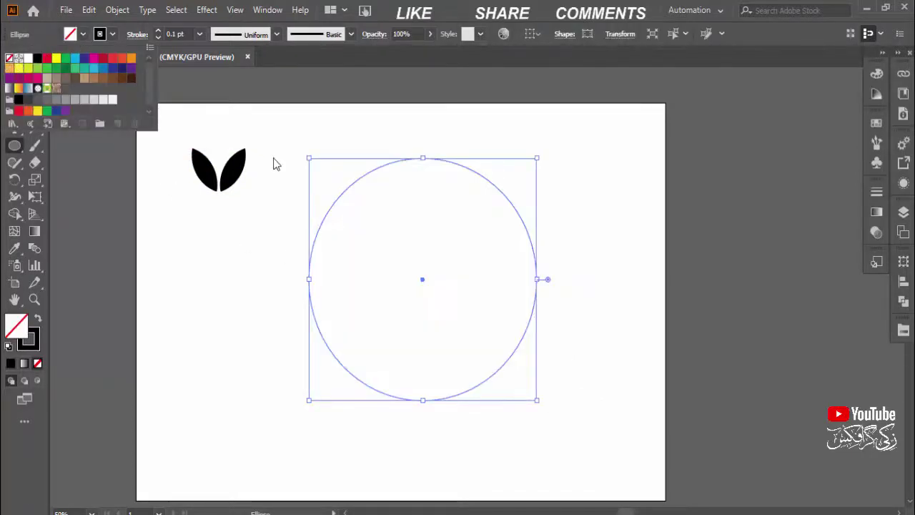
pyautogui.click(175, 33)
pyautogui.press('Up')
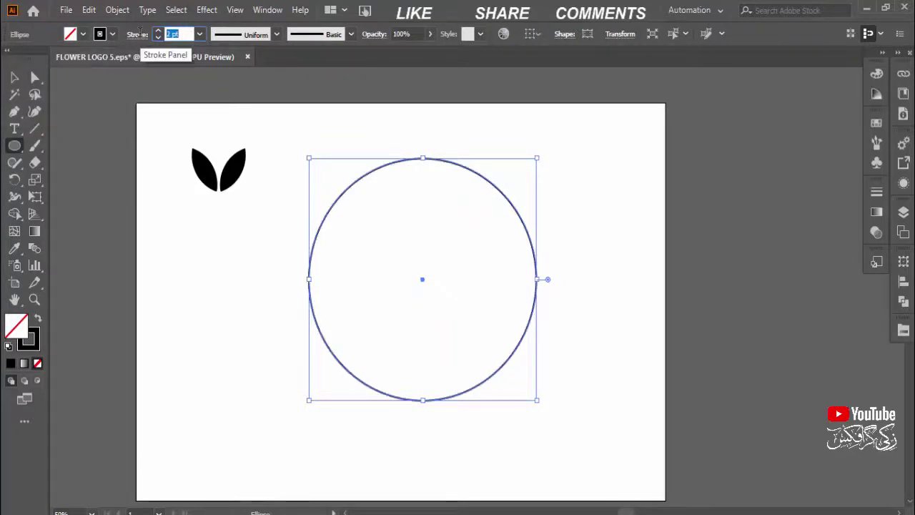
pyautogui.press('Up')
pyautogui.press('Up')
pyautogui.press('Up')
pyautogui.press('Up')
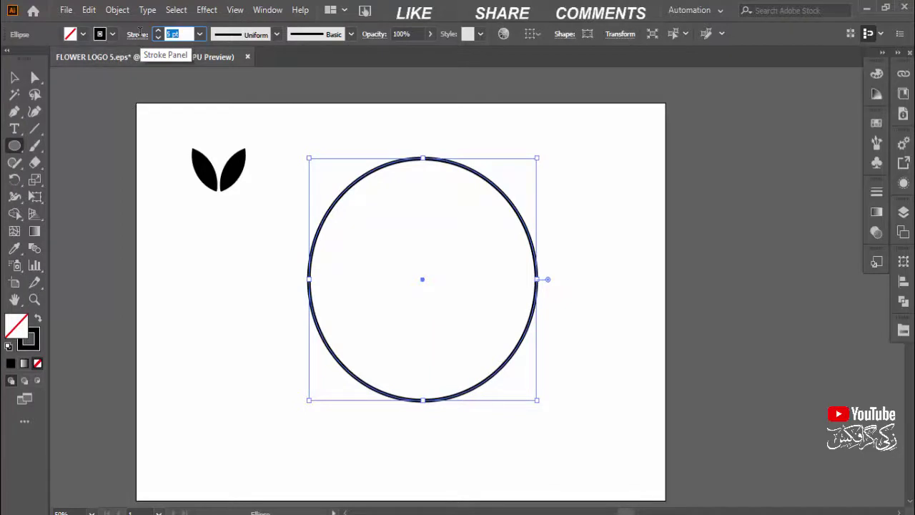
# Move the leaf pair to just above the circle.
pyautogui.click(14, 76)
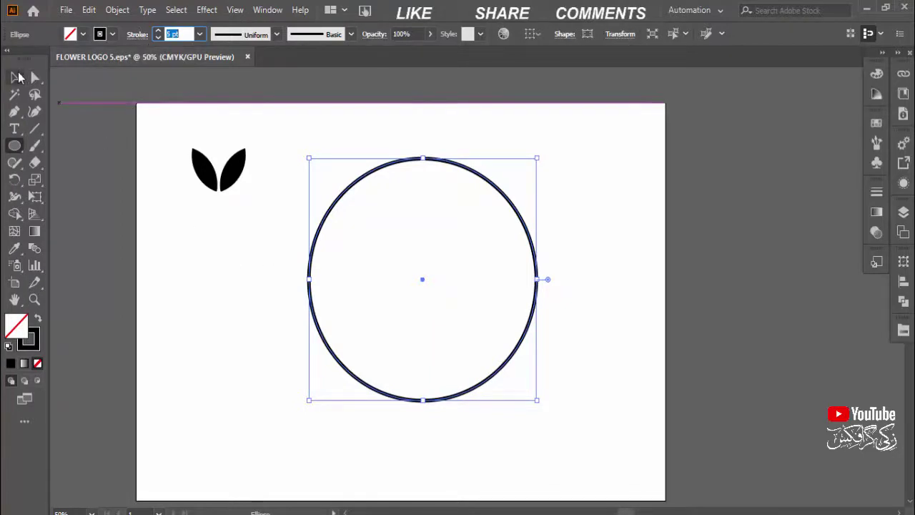
pyautogui.click(120, 151)
pyautogui.click(232, 178)
pyautogui.moveTo(233, 177); pyautogui.dragTo(440, 136)
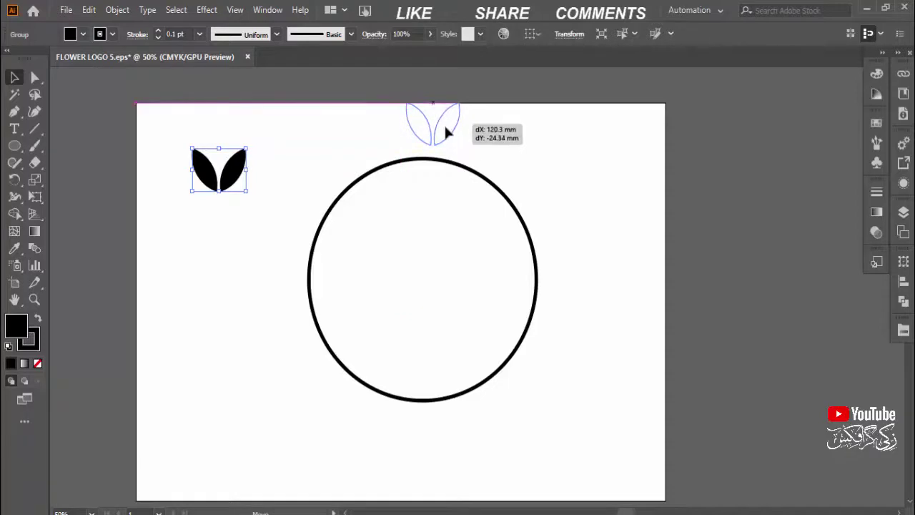
# Set the leaf pair on the circle's bottom and copy it rotated 13° about the circle centre.
pyautogui.moveTo(439, 131); pyautogui.dragTo(445, 139)
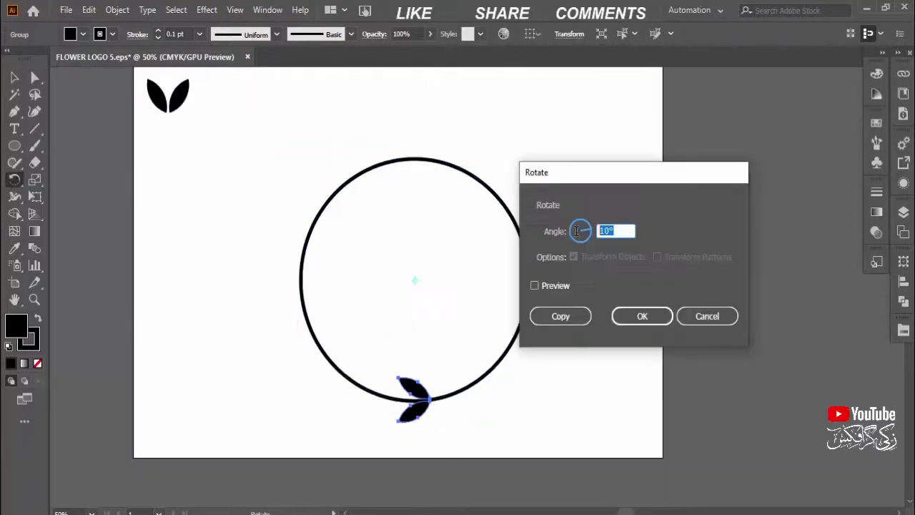
pyautogui.write('15')
pyautogui.click(544, 285)
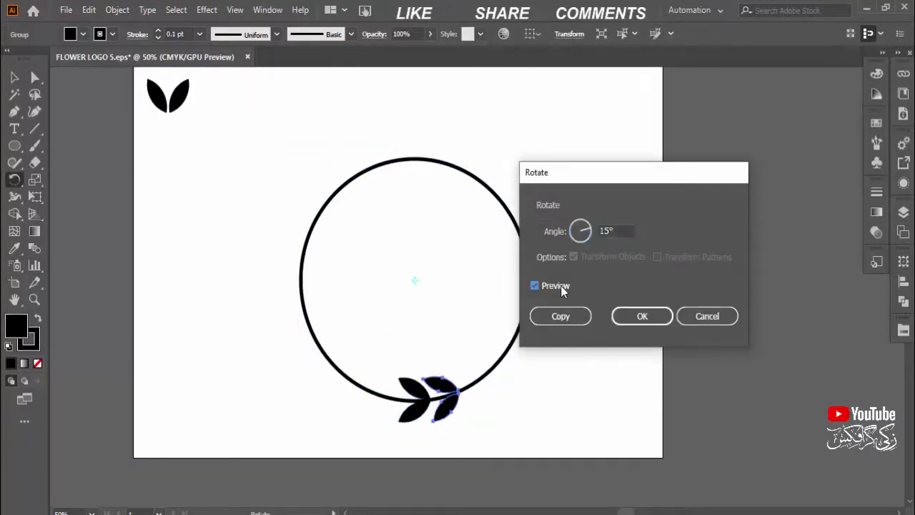
pyautogui.doubleClick(613, 231)
pyautogui.write('12')
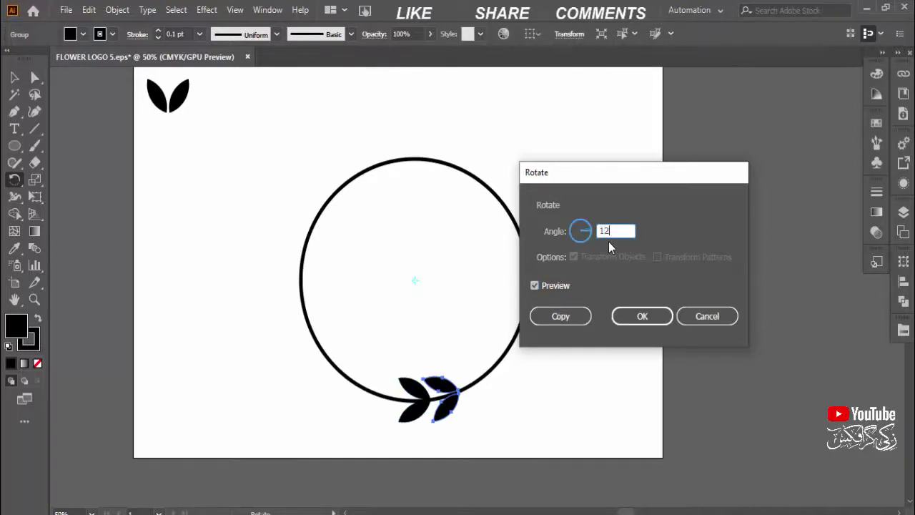
pyautogui.click(552, 286)
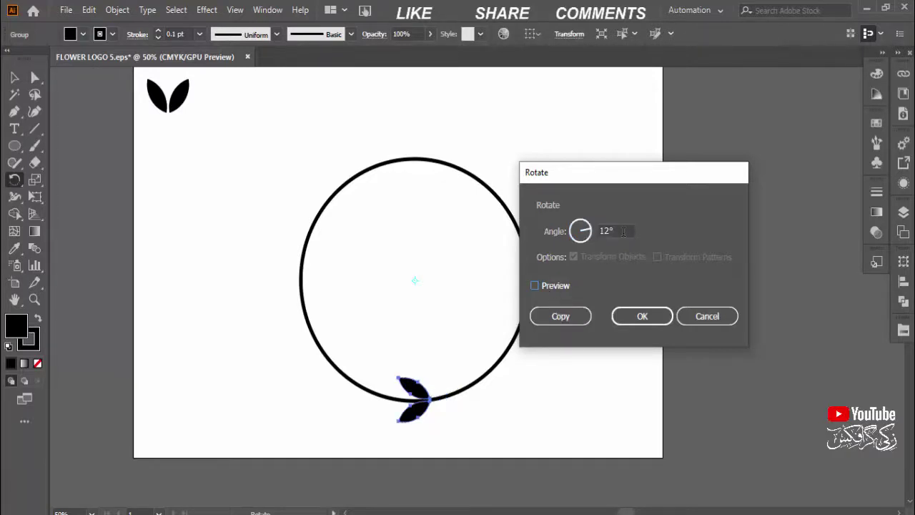
pyautogui.click(582, 233)
pyautogui.write('13')
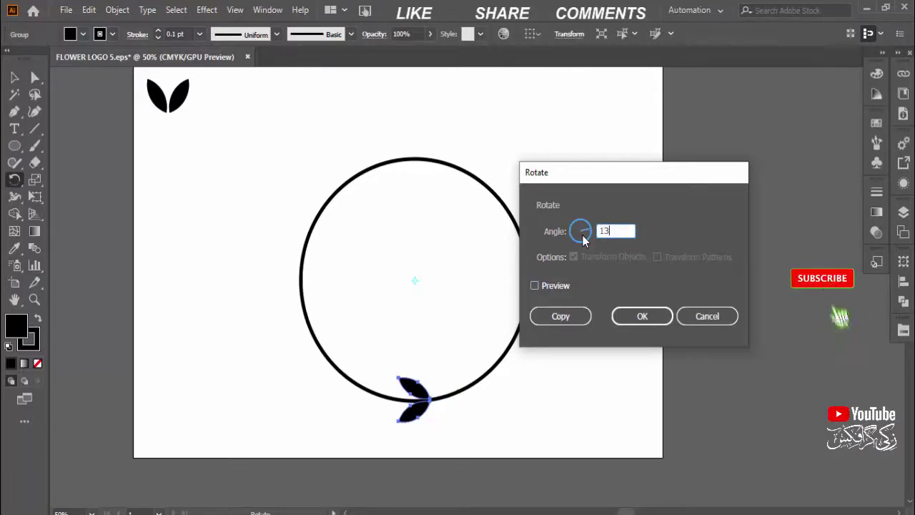
pyautogui.click(542, 286)
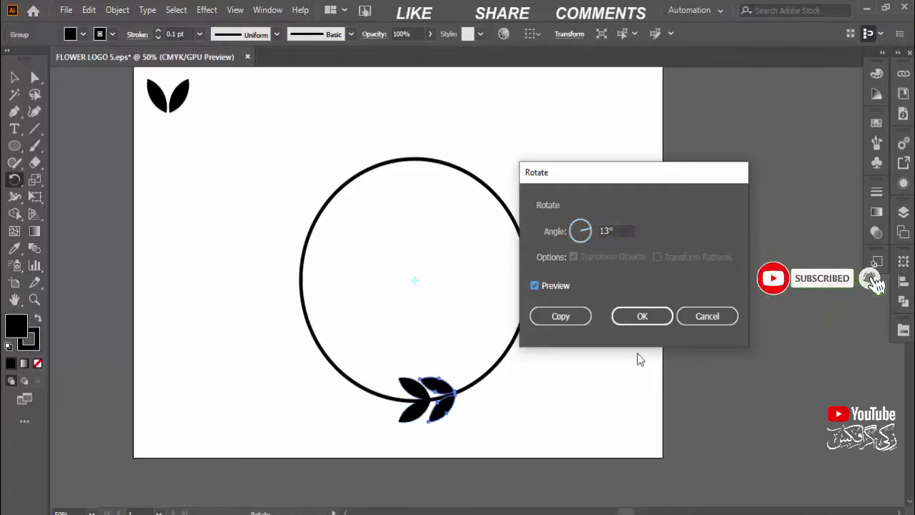
pyautogui.click(570, 316)
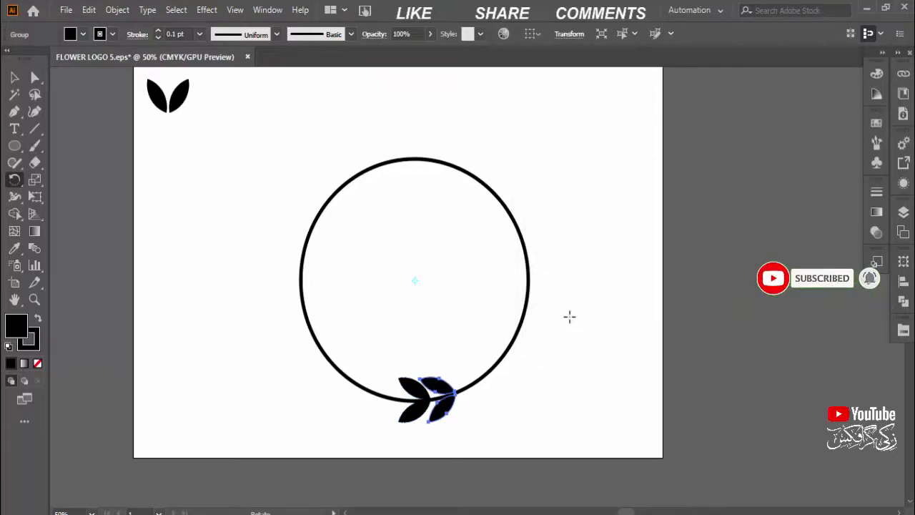
# Repeat the 13° rotate-copy with Ctrl+D until leaf pairs ring the circle, undoing one extra copy.
pyautogui.hotkey('ctrl', 'd')
pyautogui.hotkey('ctrl', 'd')
pyautogui.hotkey('ctrl', 'd')
pyautogui.hotkey('ctrl', 'd')
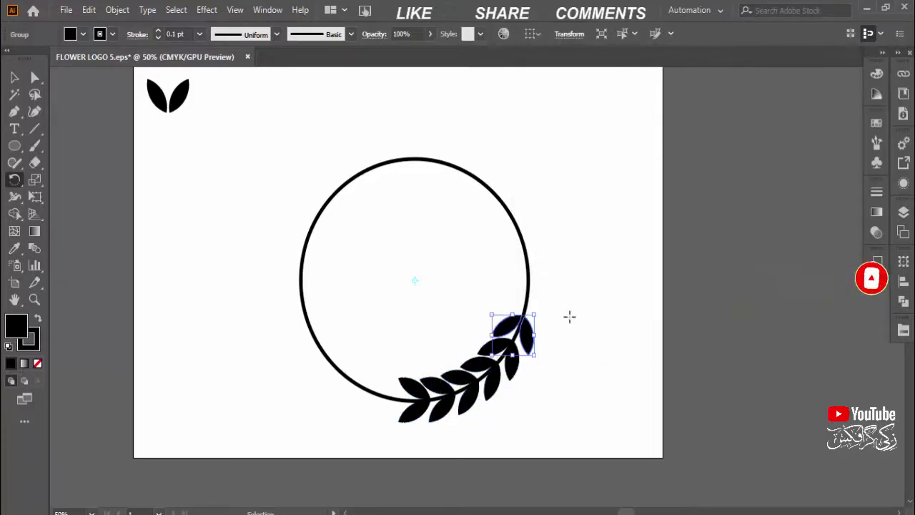
pyautogui.hotkey('ctrl', 'd')
pyautogui.hotkey('ctrl', 'd')
pyautogui.hotkey('ctrl', 'd')
pyautogui.hotkey('ctrl', 'd')
pyautogui.hotkey('ctrl', 'd')
pyautogui.hotkey('ctrl', 'd')
pyautogui.hotkey('ctrl', 'd')
pyautogui.hotkey('ctrl', 'd')
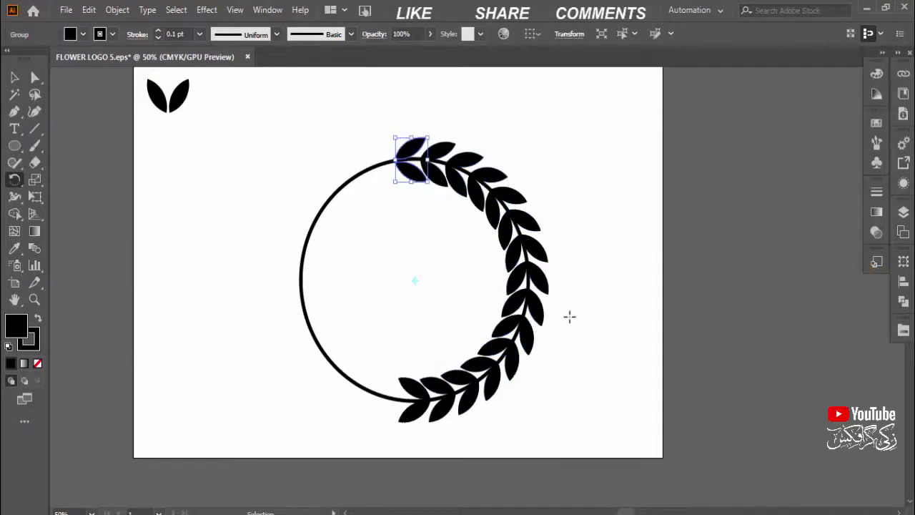
pyautogui.hotkey('ctrl', 'd')
pyautogui.hotkey('ctrl', 'd')
pyautogui.hotkey('ctrl', 'd')
pyautogui.hotkey('ctrl', 'd')
pyautogui.hotkey('ctrl', 'd')
pyautogui.hotkey('ctrl', 'd')
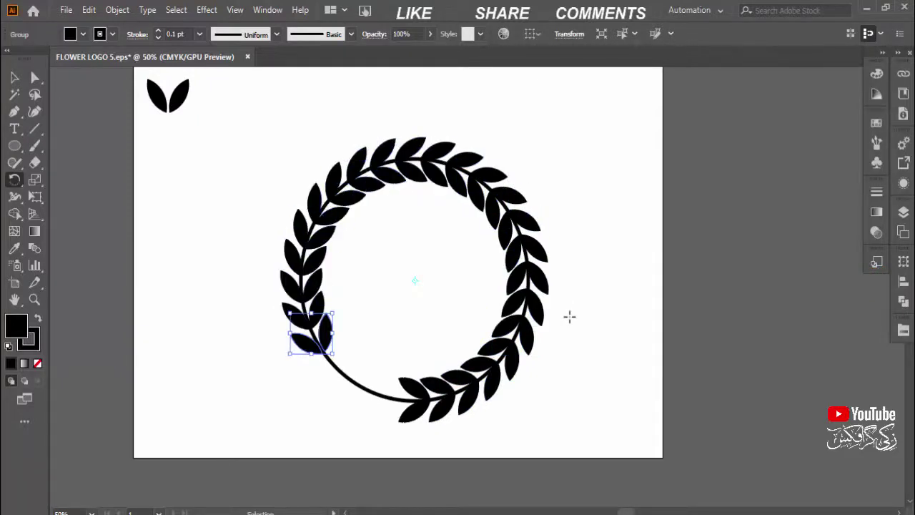
pyautogui.hotkey('ctrl', 'd')
pyautogui.hotkey('ctrl', 'd')
pyautogui.hotkey('ctrl', 'd')
pyautogui.hotkey('ctrl', 'd')
pyautogui.hotkey('ctrl', 'd')
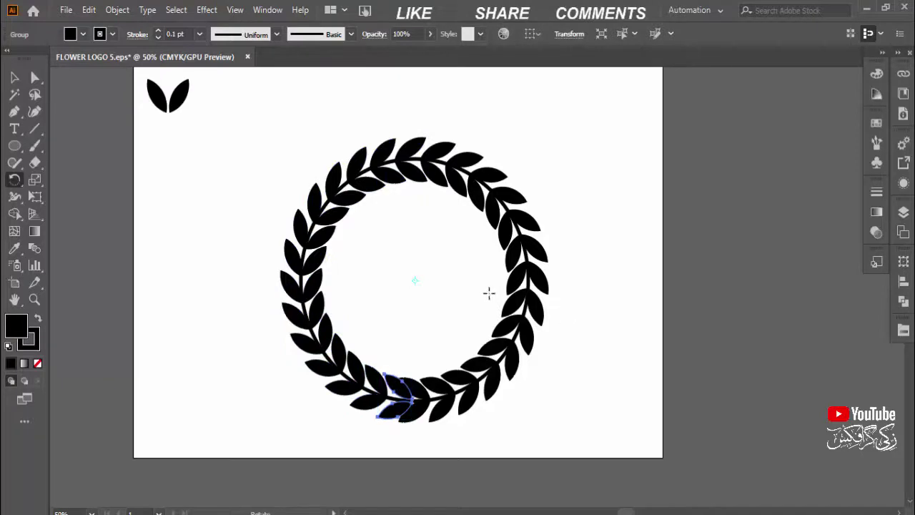
pyautogui.hotkey('ctrl', 'z')
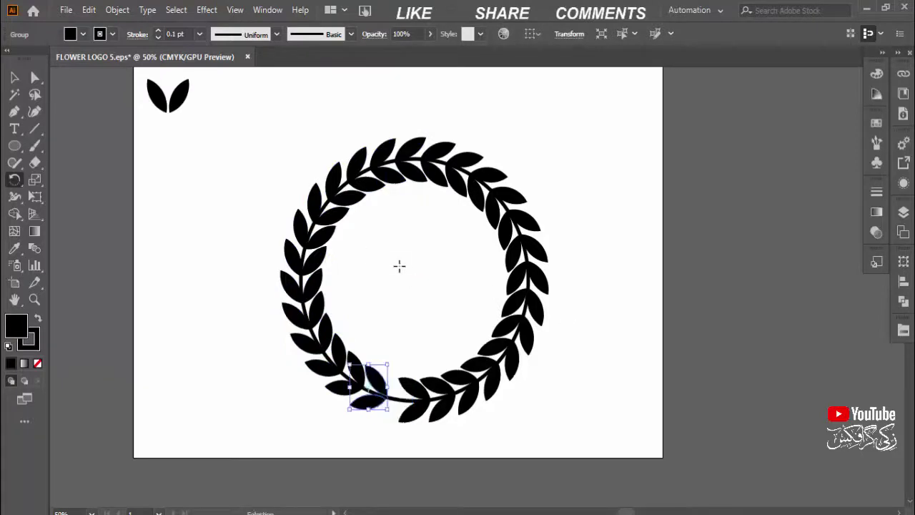
pyautogui.hotkey('ctrl', 'd')
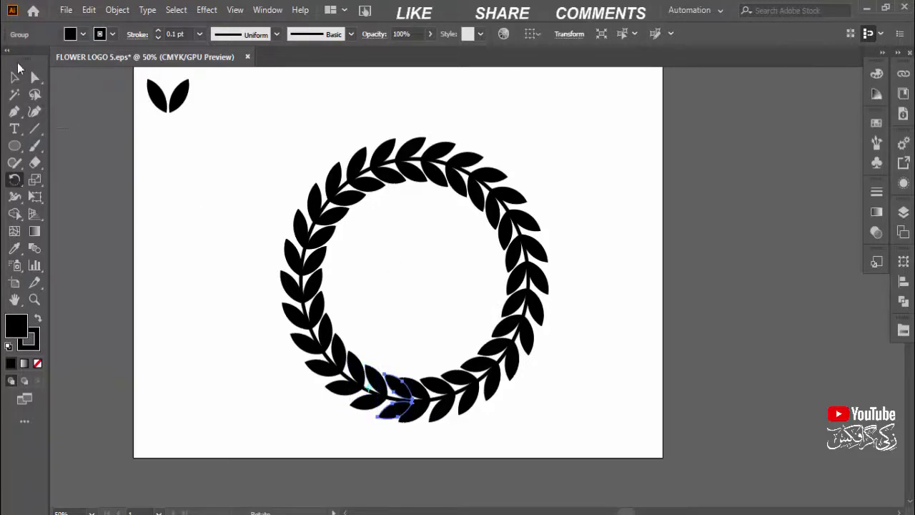
# Zoom in and nudge the overlapping bottom leaf pair slightly left, then zoom back out.
pyautogui.press('v')
pyautogui.click(73, 195)
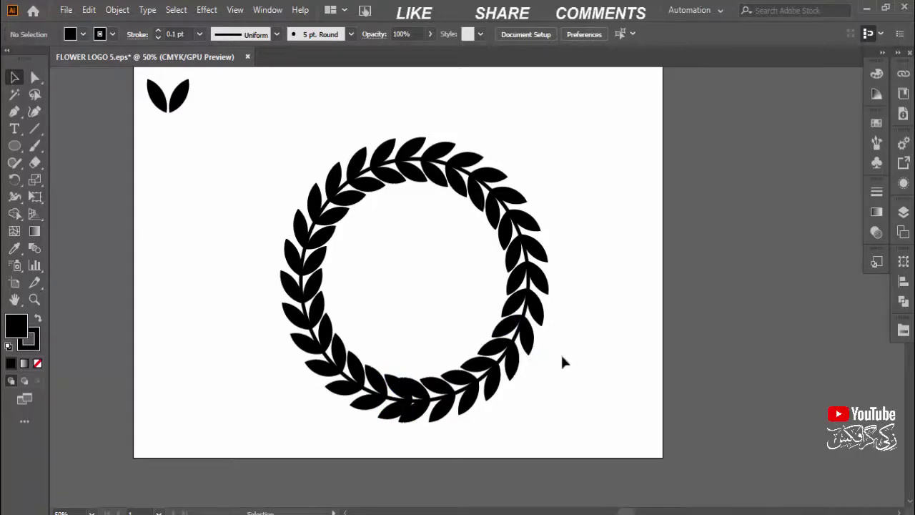
pyautogui.hotkey('ctrl', '=')
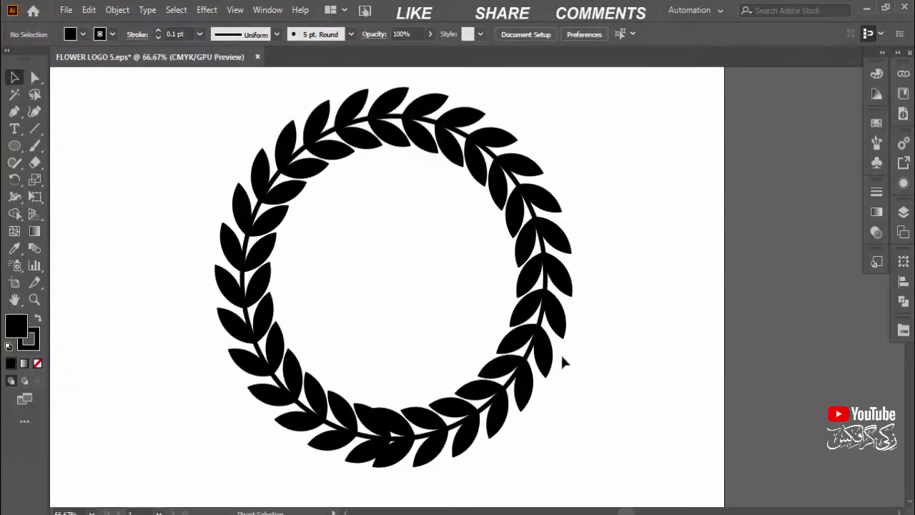
pyautogui.hotkey('ctrl', '=')
pyautogui.moveTo(441, 388); pyautogui.dragTo(469, 228)
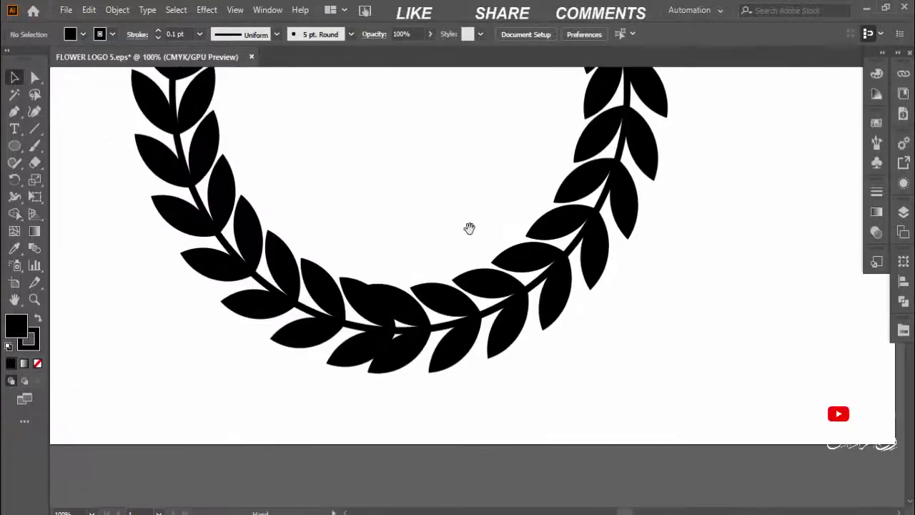
pyautogui.moveTo(390, 325)
pyautogui.mouseDown()
pyautogui.moveTo(373, 324)
pyautogui.moveTo(429, 328)
pyautogui.mouseUp()
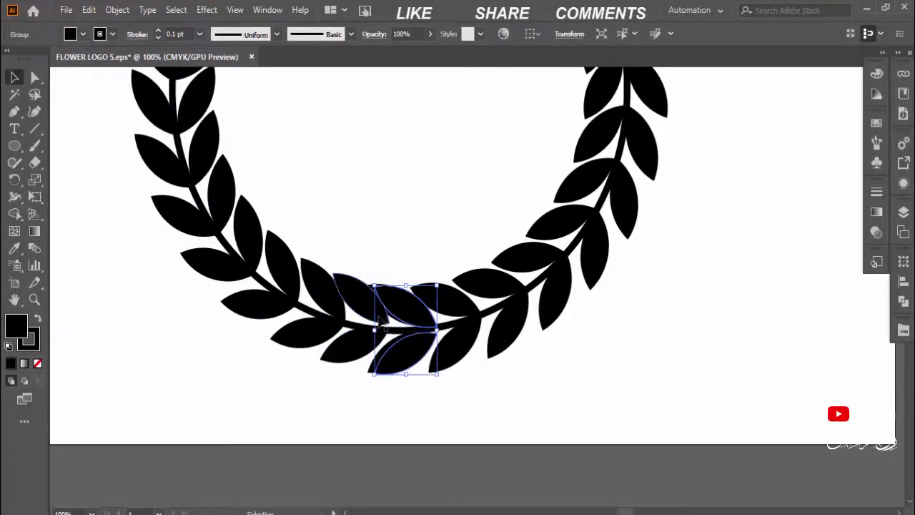
pyautogui.click(593, 384)
pyautogui.hotkey('ctrl', 'z')
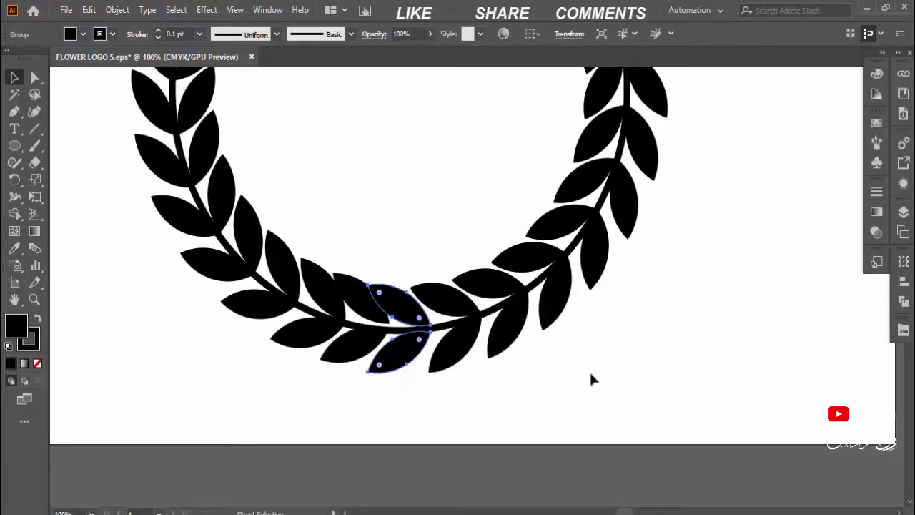
pyautogui.hotkey('ctrl', 'z')
pyautogui.hotkey('ctrl', 'z')
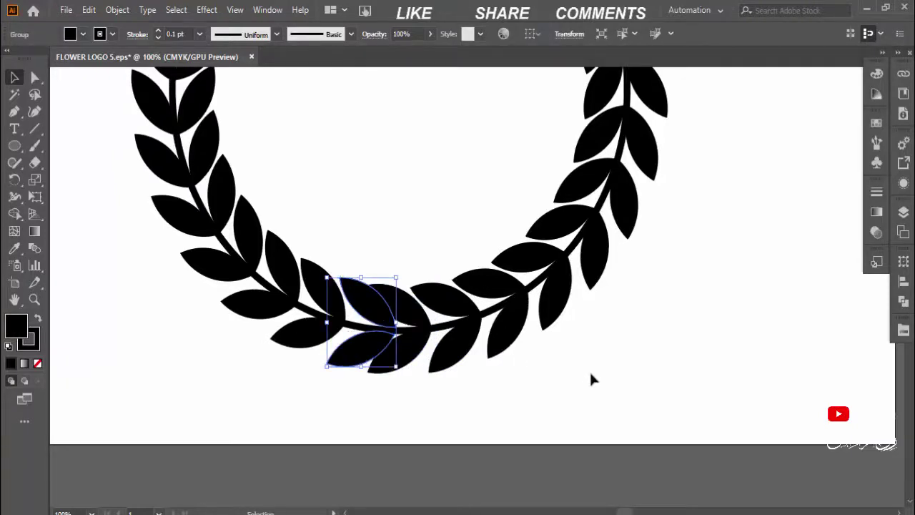
pyautogui.press('Left')
pyautogui.press('Left')
pyautogui.press('Left')
pyautogui.press('Left')
pyautogui.press('Left')
pyautogui.press('Left')
pyautogui.press('Left')
pyautogui.press('Left')
pyautogui.press('Left')
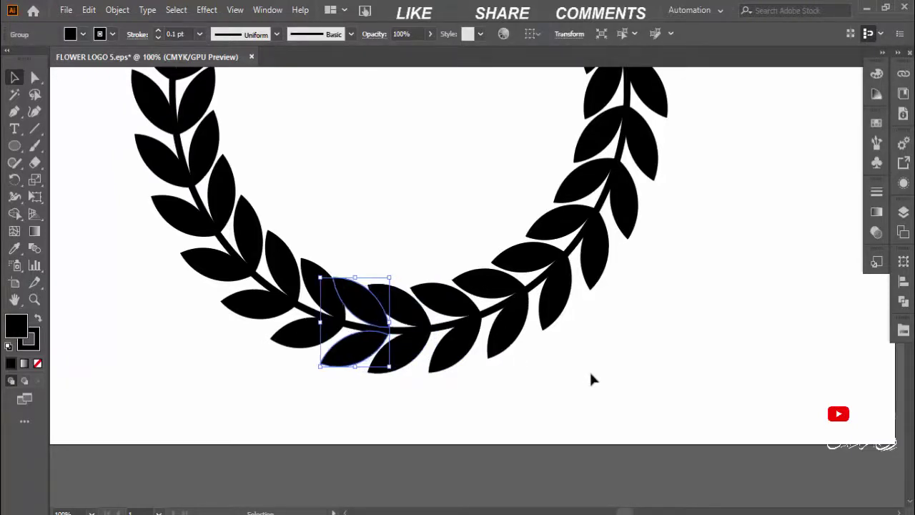
pyautogui.hotkey('ctrl', 'shift', 'a')
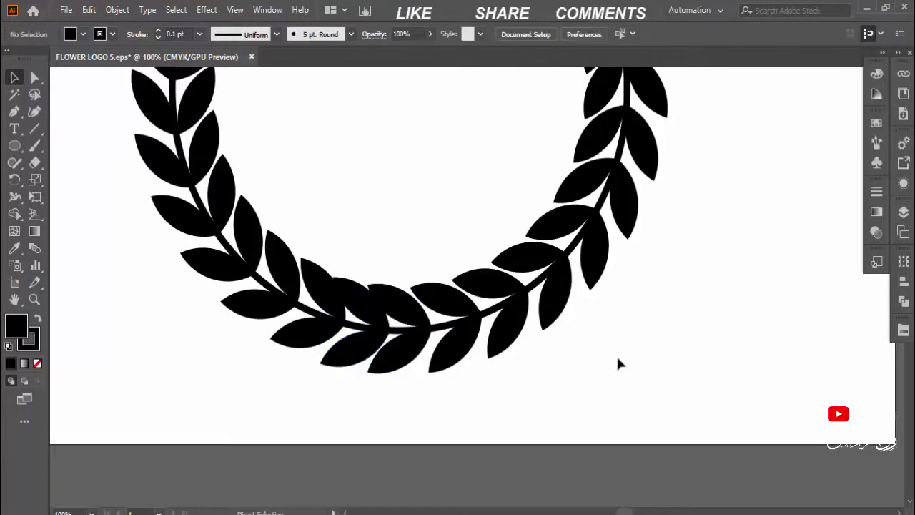
pyautogui.hotkey('ctrl', '-')
pyautogui.hotkey('ctrl', '-')
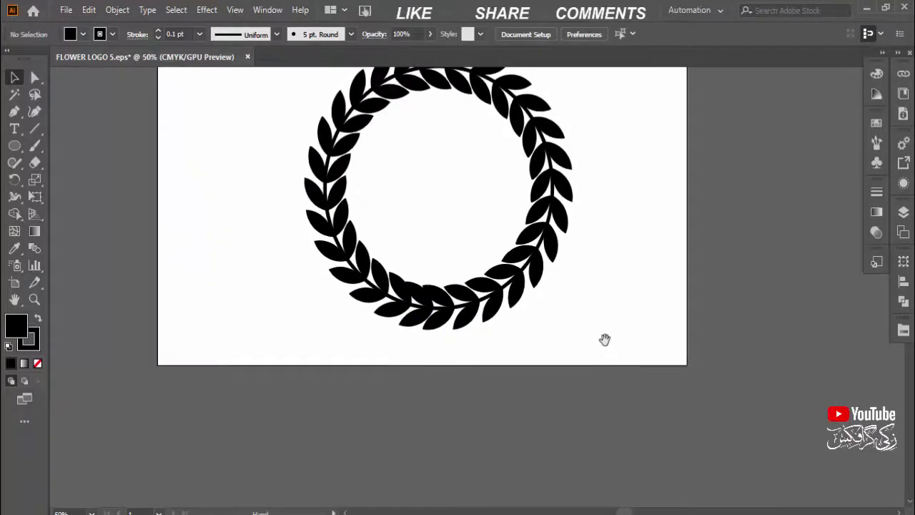
# Delete the spare leaf pair at the top-left of the artboard.
pyautogui.moveTo(605, 339)
pyautogui.mouseDown()
pyautogui.moveTo(637, 365)
pyautogui.moveTo(620, 369)
pyautogui.mouseUp()
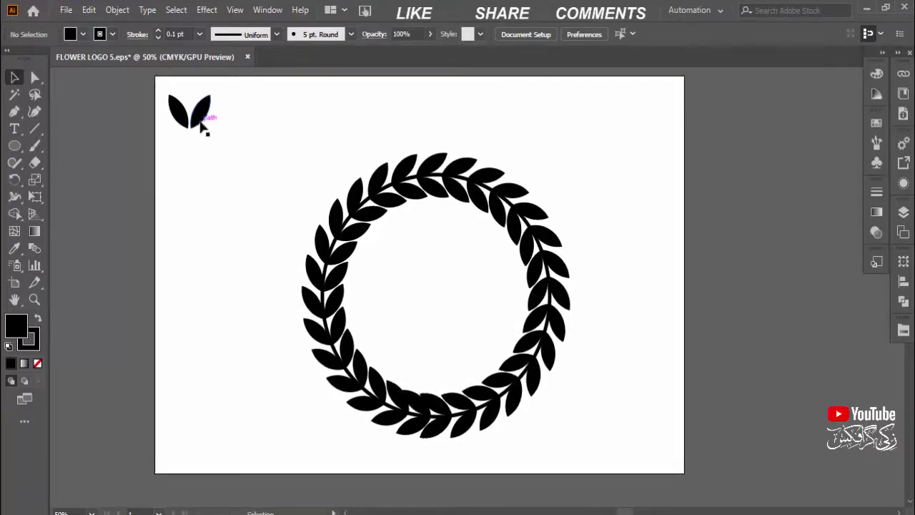
pyautogui.click(202, 120)
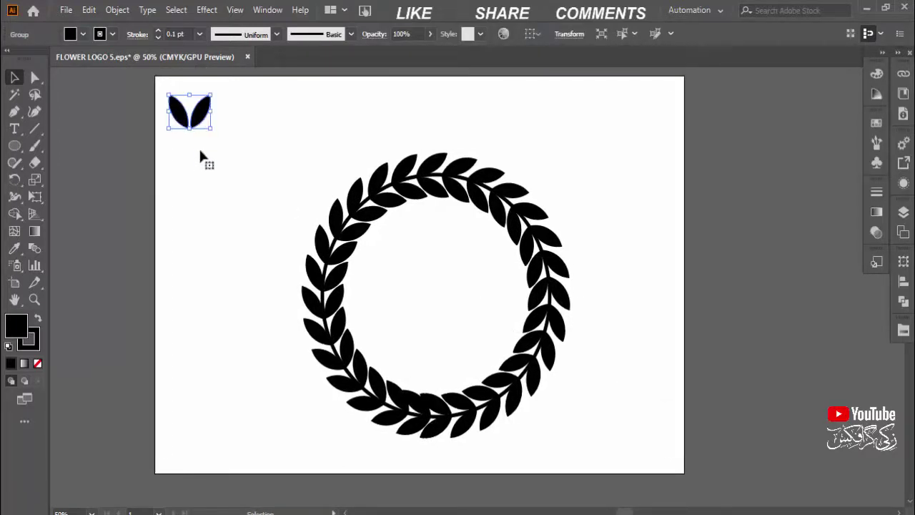
pyautogui.press('Delete')
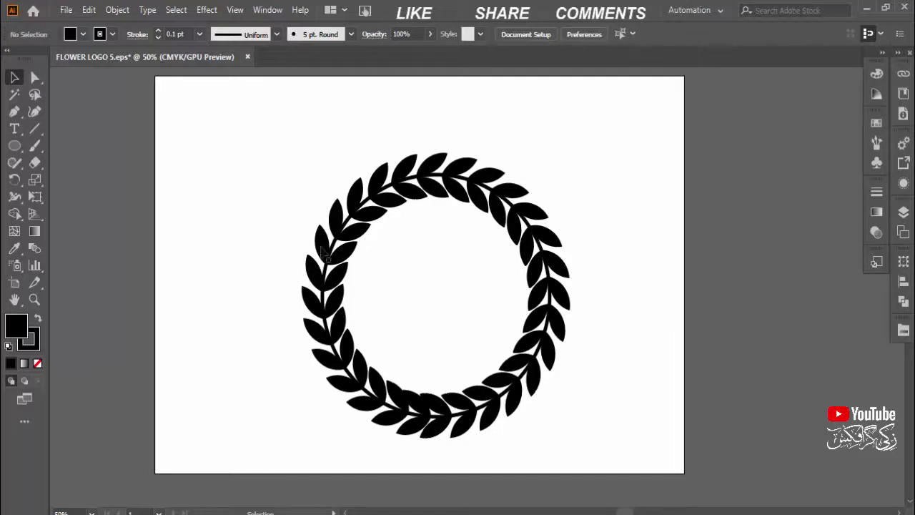
# Select the whole wreath and move it to the artboard centre.
pyautogui.moveTo(324, 252); pyautogui.dragTo(290, 255)
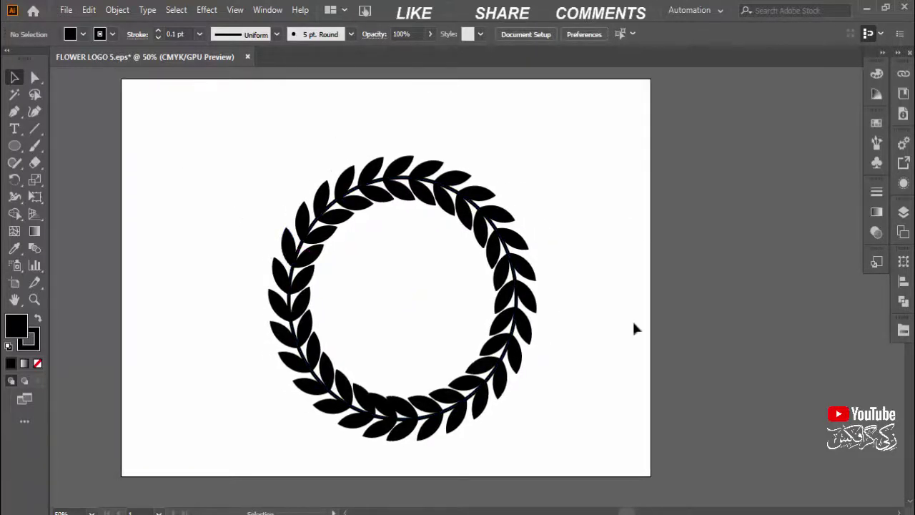
pyautogui.moveTo(577, 141); pyautogui.dragTo(236, 457)
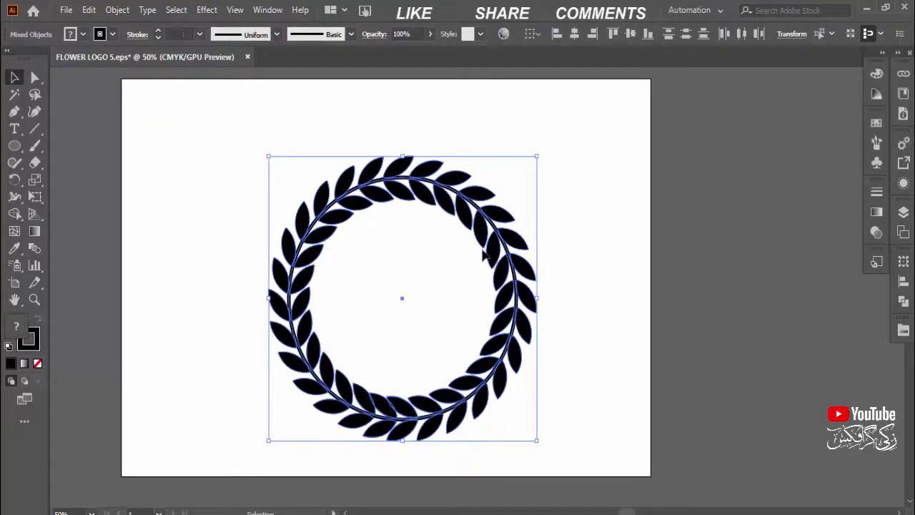
pyautogui.moveTo(490, 249)
pyautogui.mouseDown()
pyautogui.moveTo(471, 226)
pyautogui.moveTo(488, 229)
pyautogui.mouseUp()
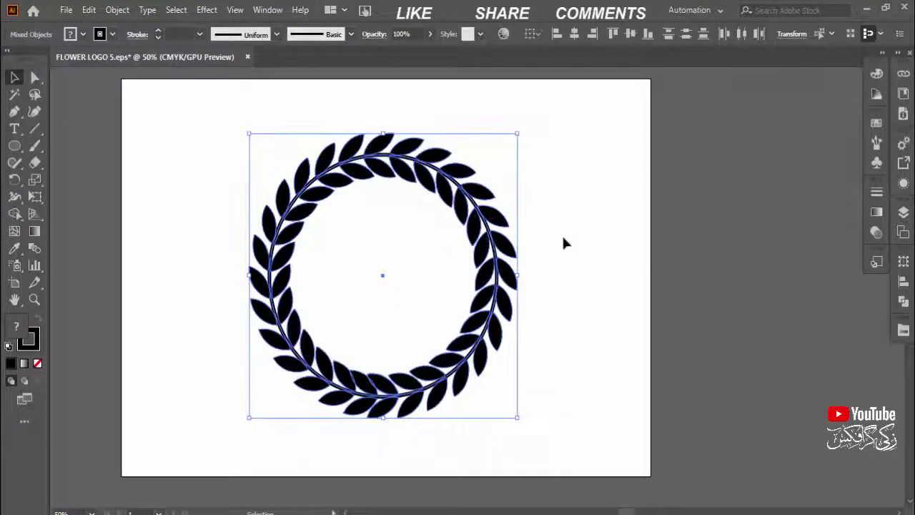
pyautogui.click(410, 285)
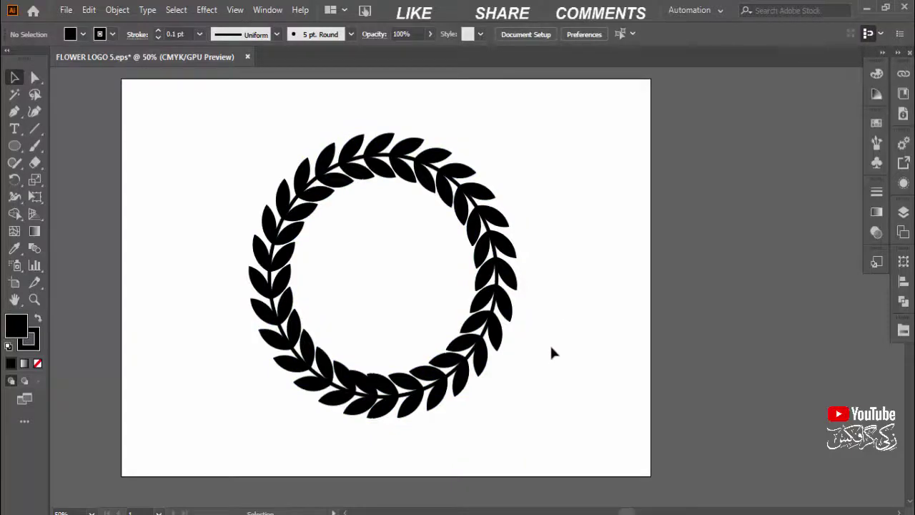